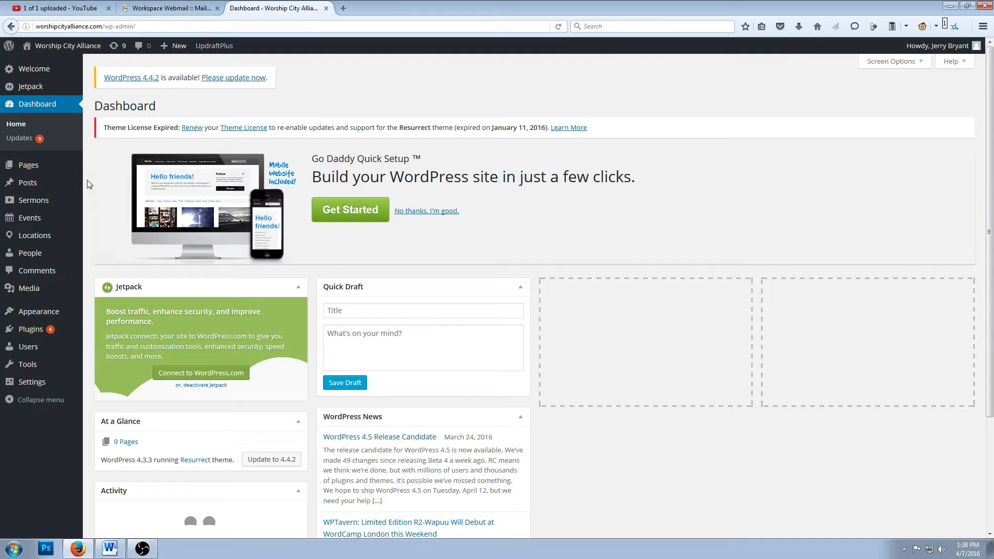
Open the Widgets page and examine the link and image settings of the first four Homepage Slider slides
mouse_move(38, 313)
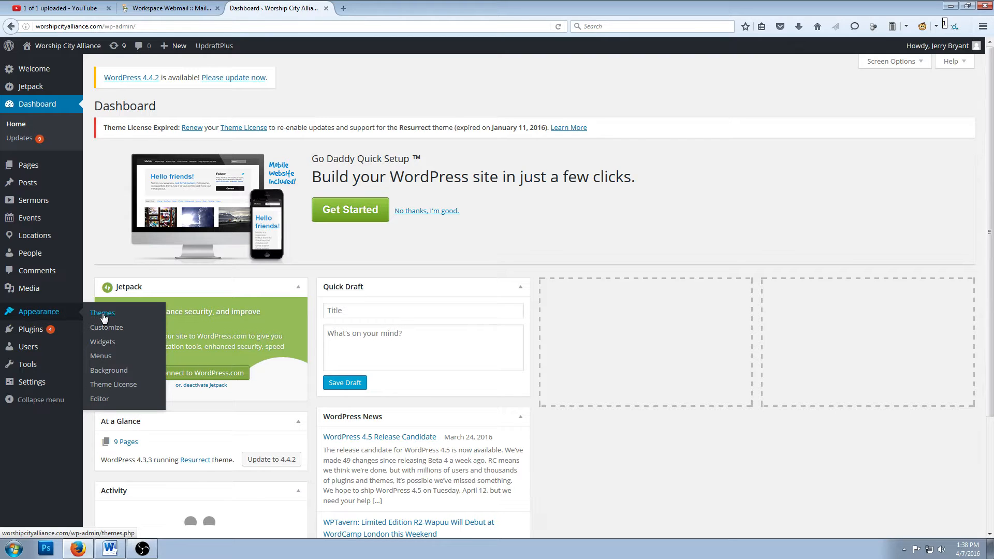
click(103, 345)
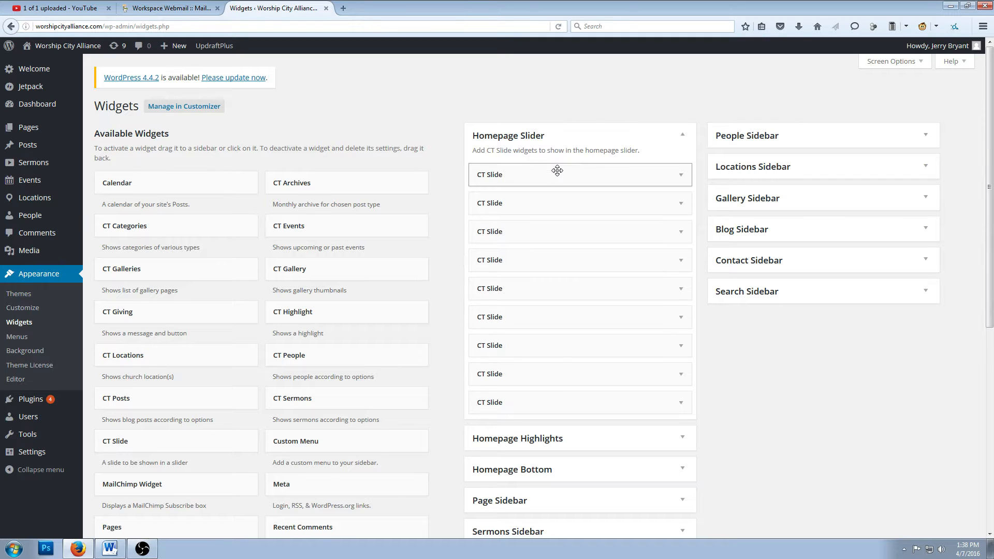
click(681, 178)
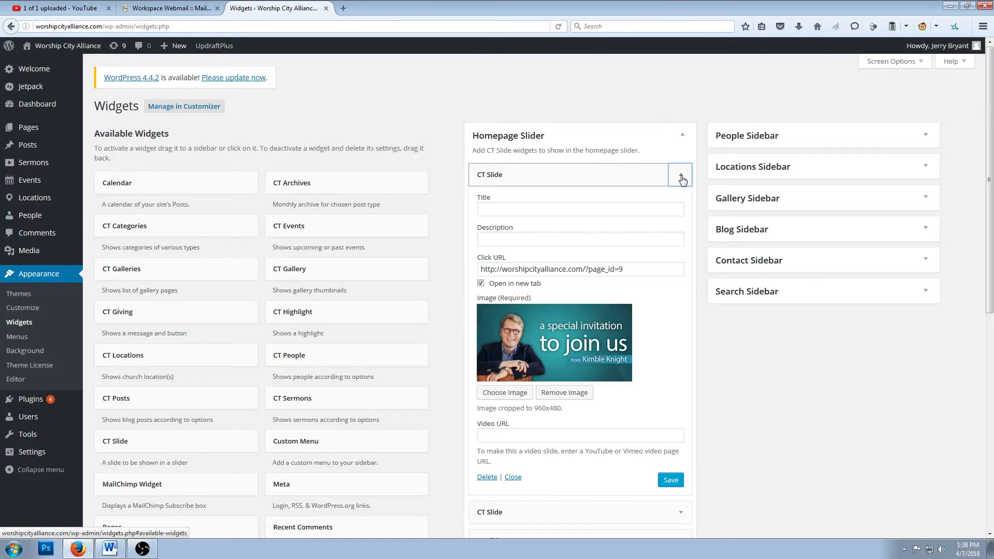
click(682, 179)
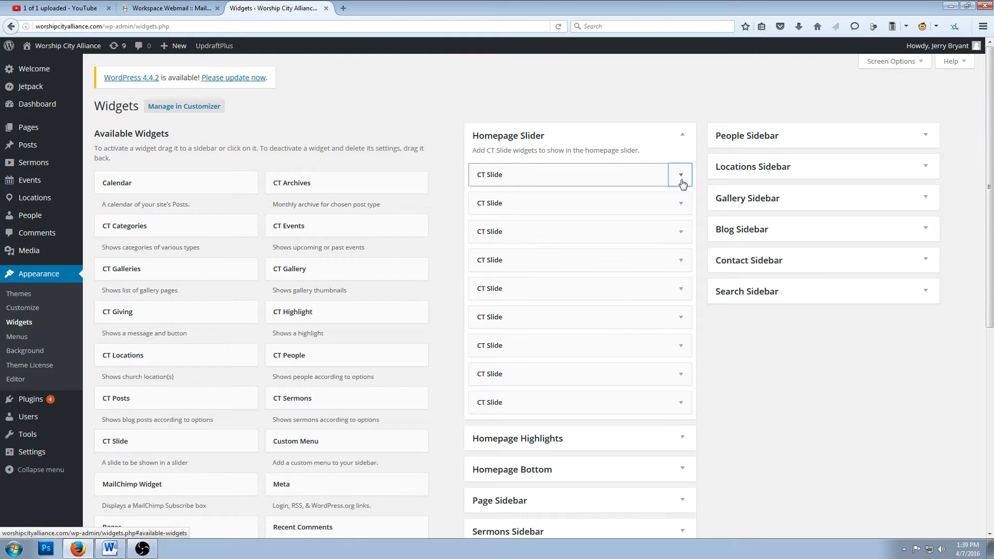
click(681, 204)
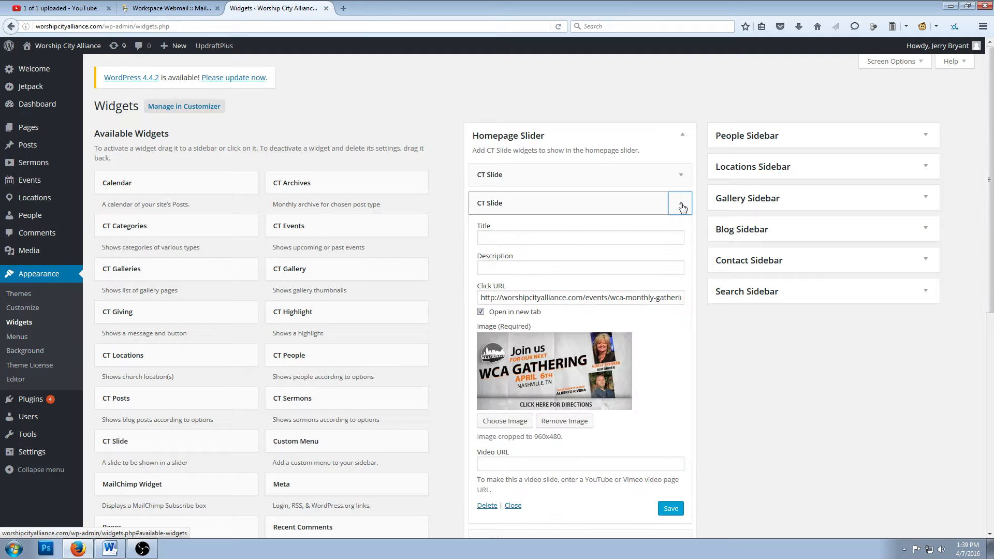
click(681, 207)
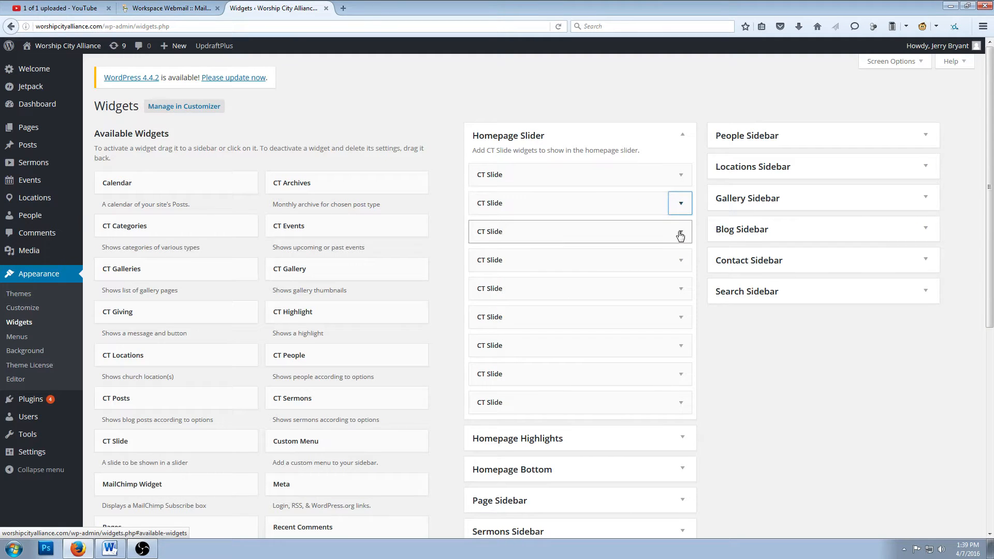
click(680, 234)
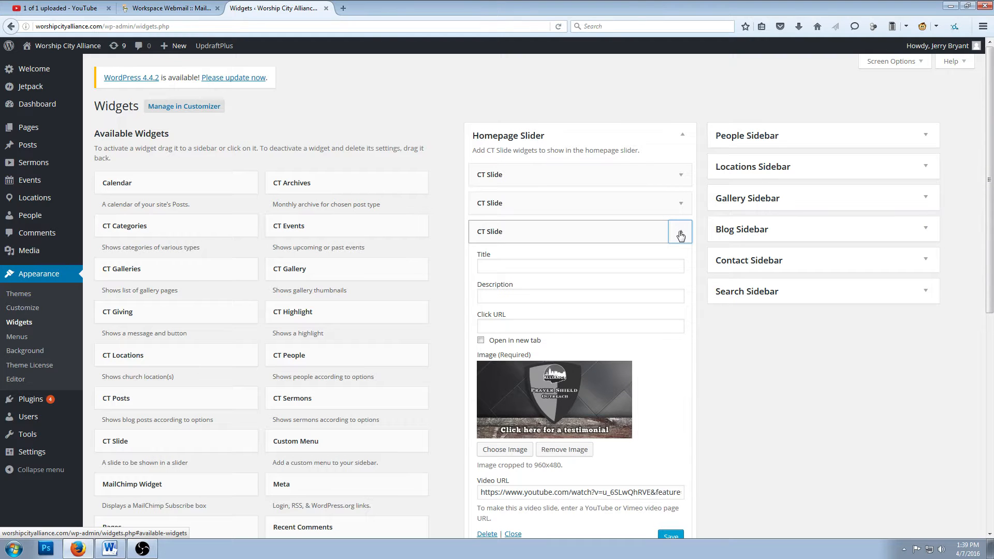
click(680, 234)
click(680, 263)
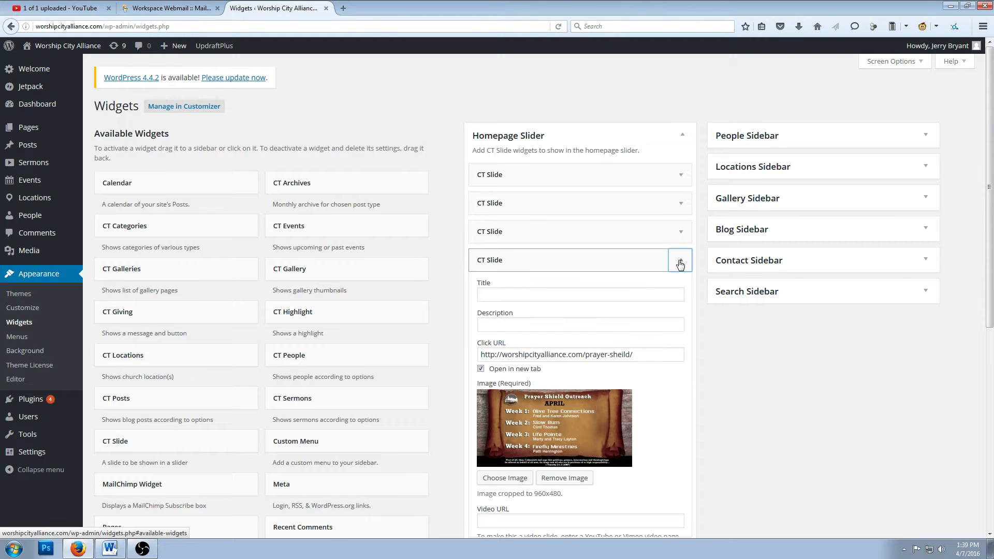
click(680, 262)
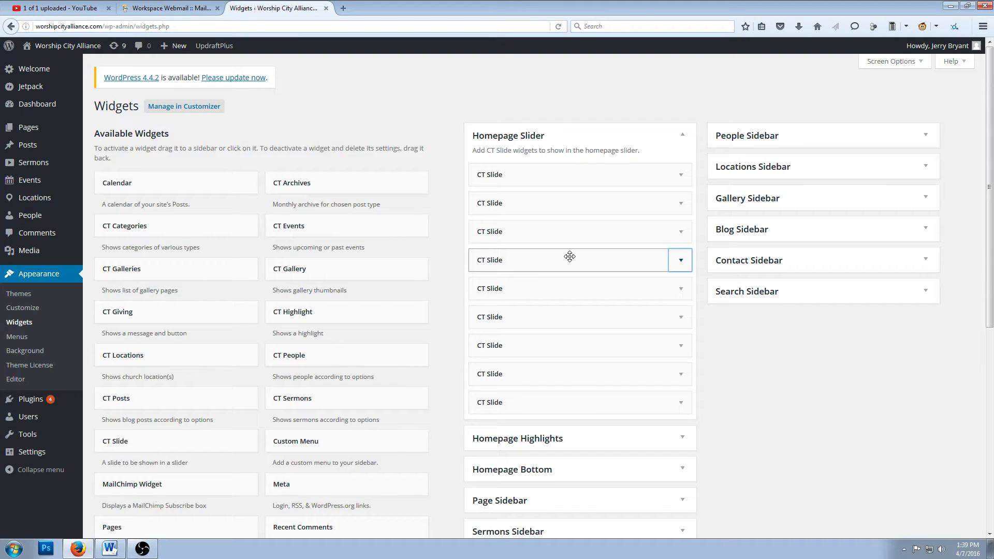
Examine the settings of the first and last CT Slide widgets in the Homepage Slider
click(681, 176)
click(681, 176)
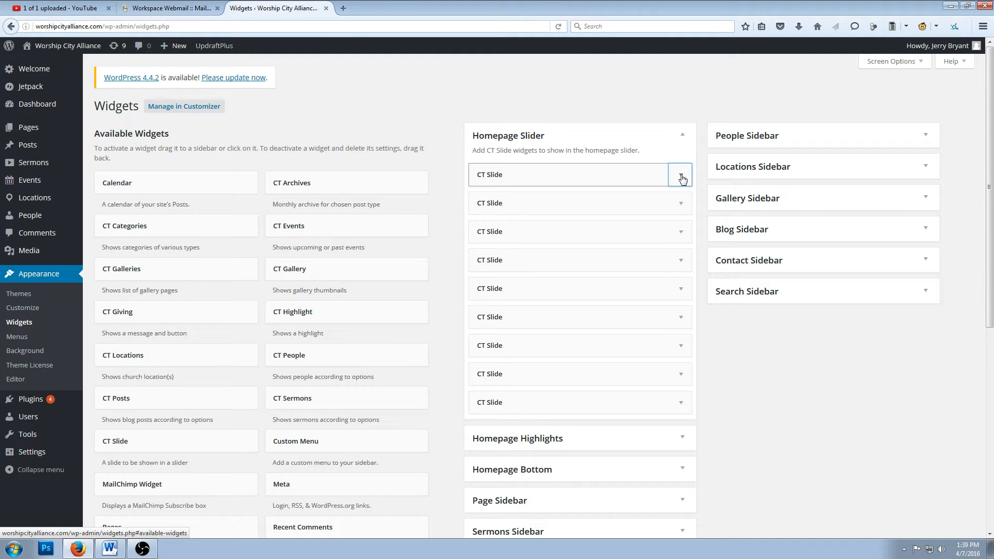
click(682, 406)
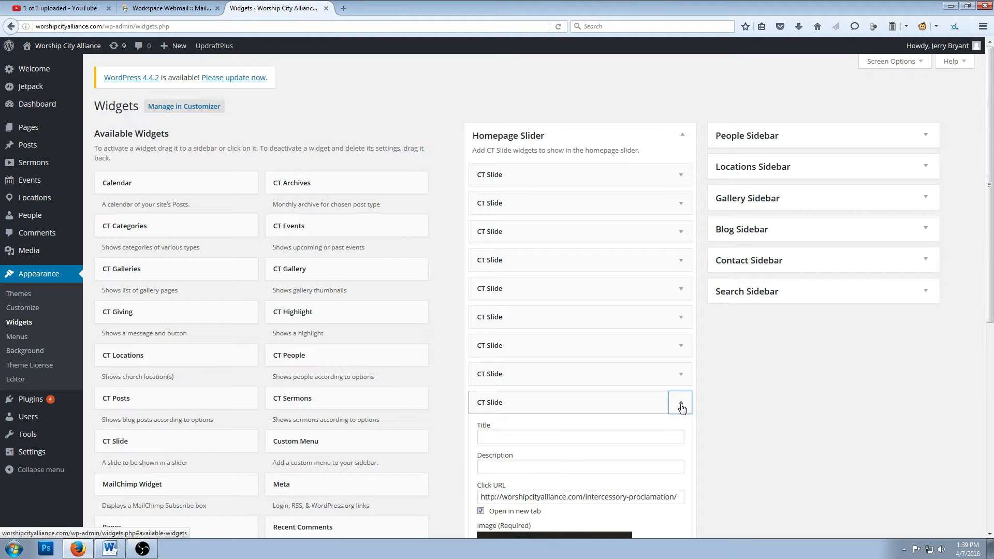
scroll(678, 406, down, 3)
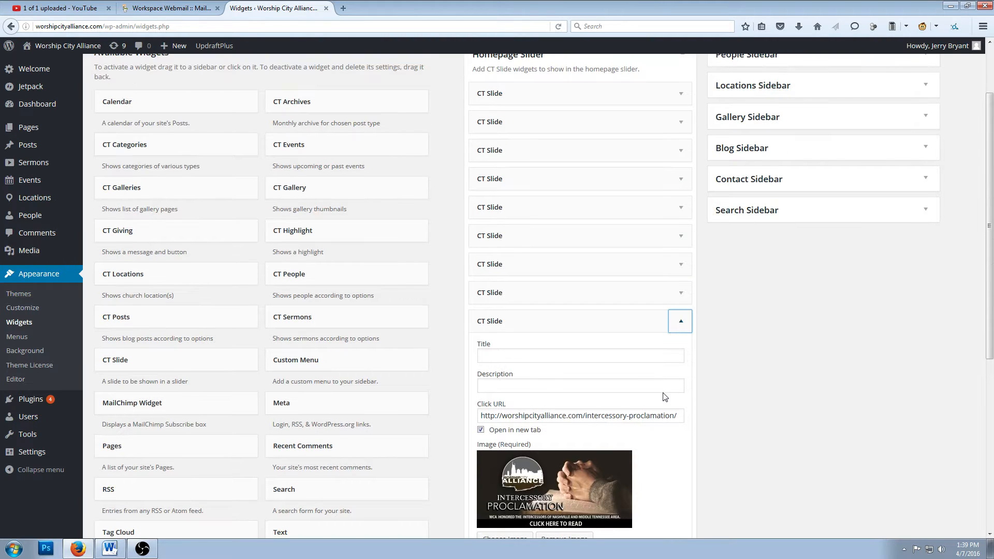
scroll(665, 397, up, 3)
click(682, 405)
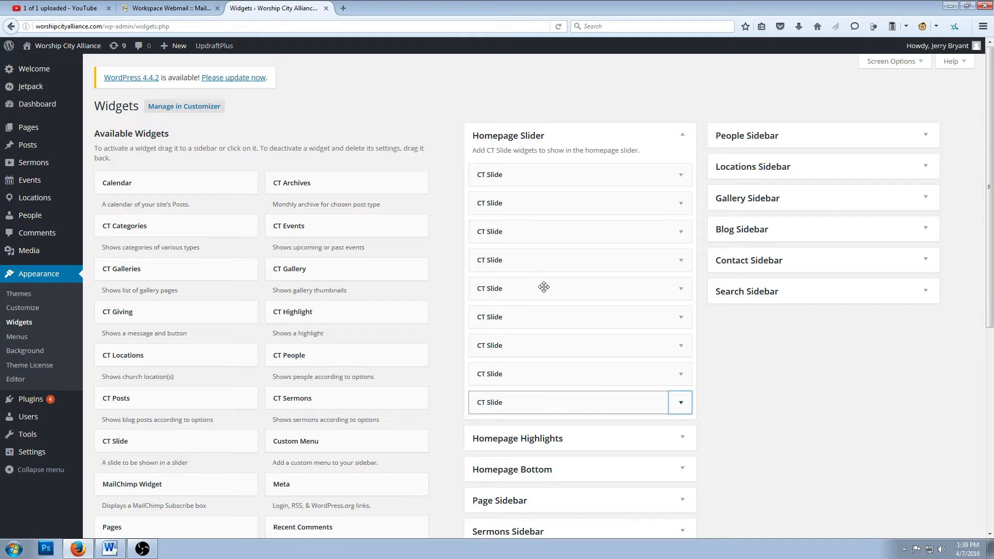
Move the last slide, Intercessory Proclamation, to the first position in the Homepage Slider and check the first two slides
drag(544, 288, 538, 175)
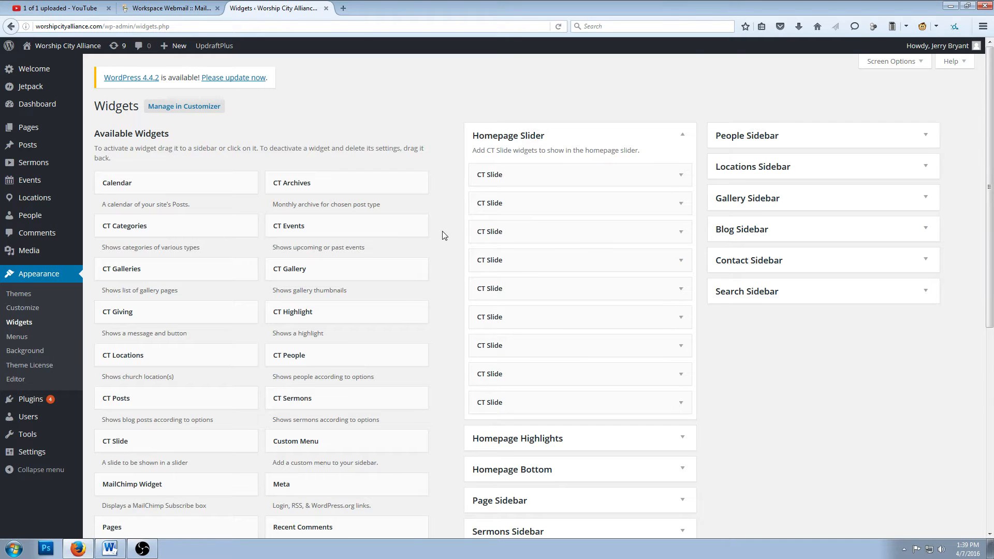
scroll(443, 236, down, 5)
scroll(447, 233, down, 1)
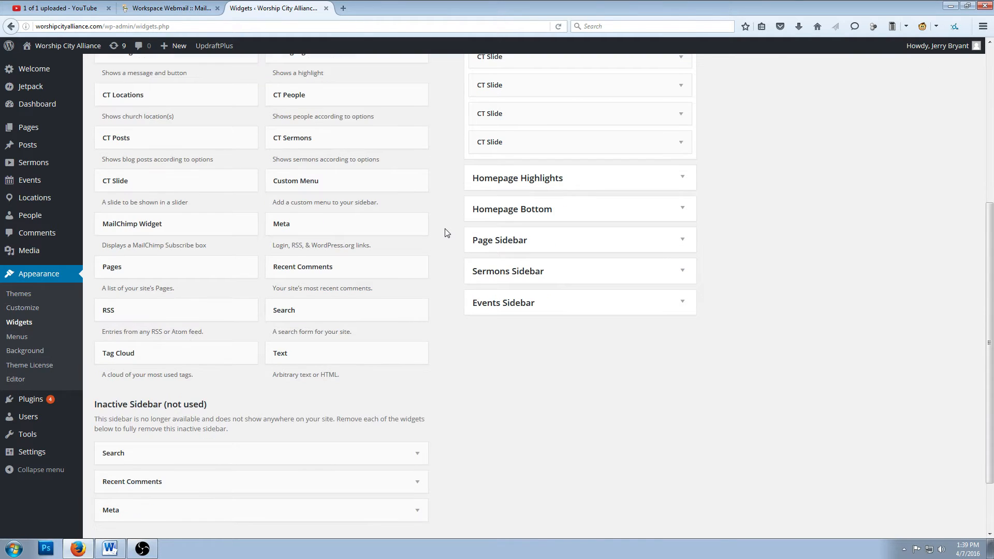
scroll(447, 232, up, 5)
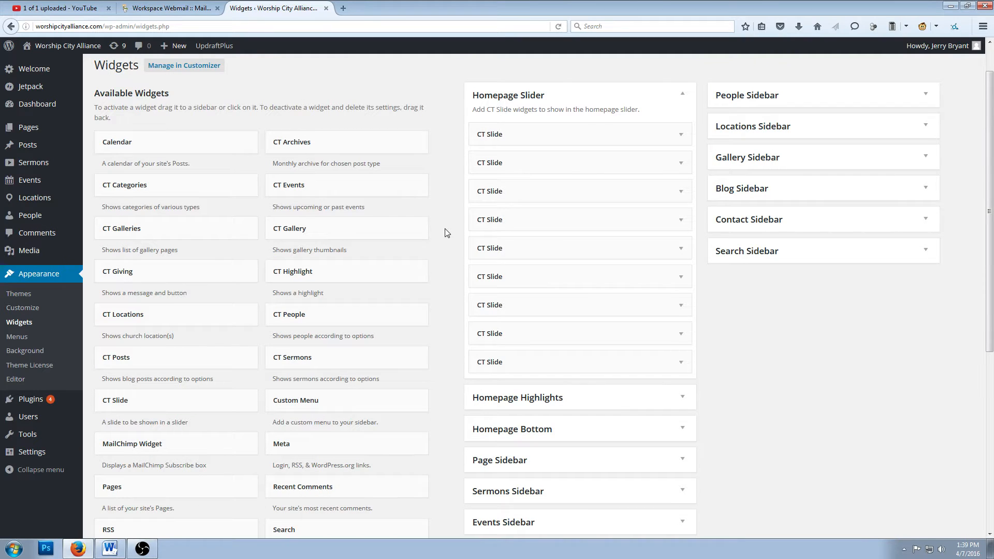
scroll(447, 233, up, 1)
click(681, 178)
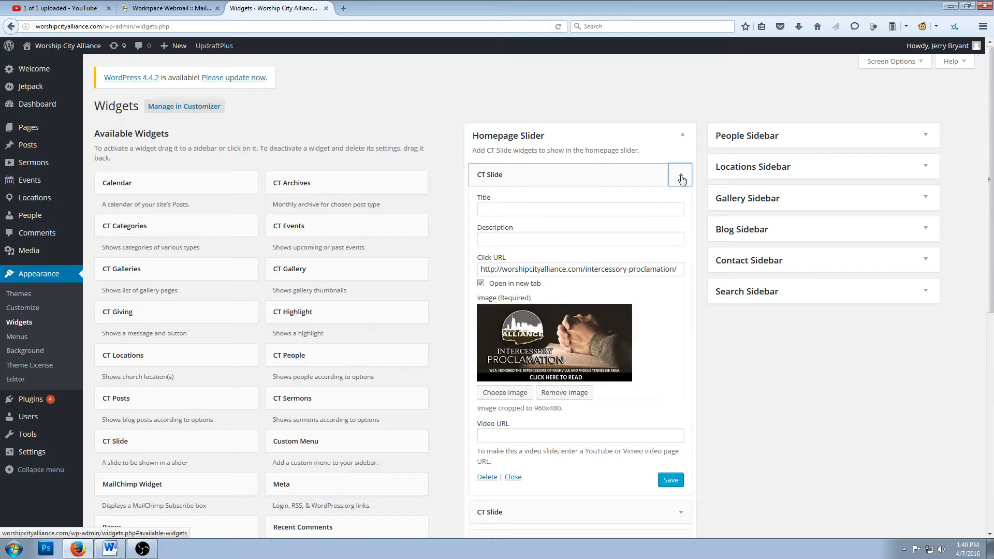
click(681, 178)
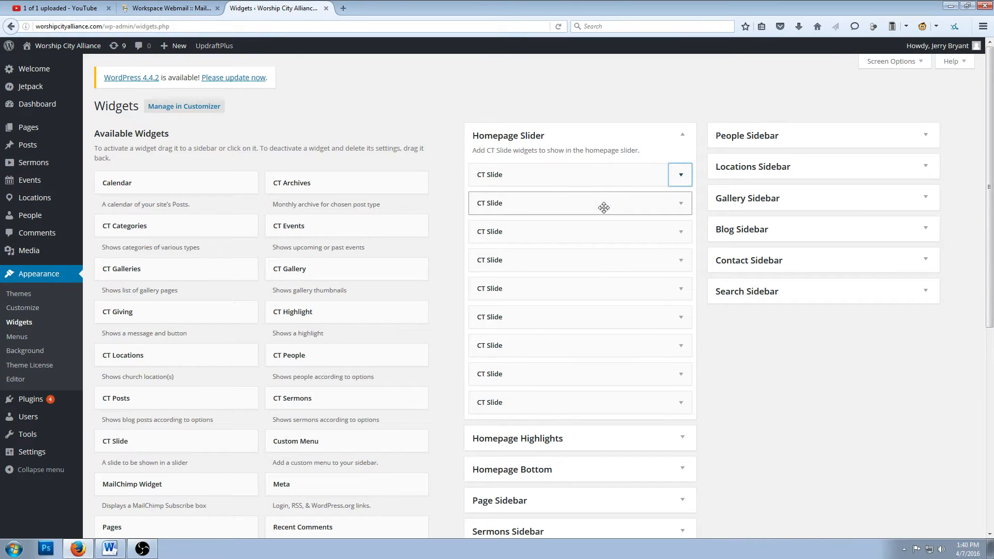
click(680, 205)
click(680, 206)
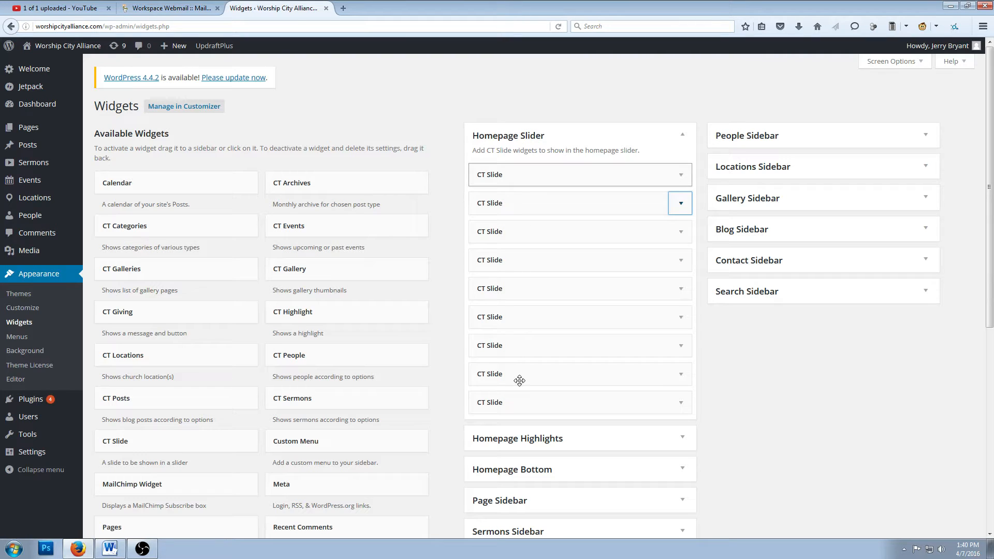
Move the Intercessory Proclamation slide back to the end of the Homepage Slider and expand its settings
drag(519, 381, 518, 402)
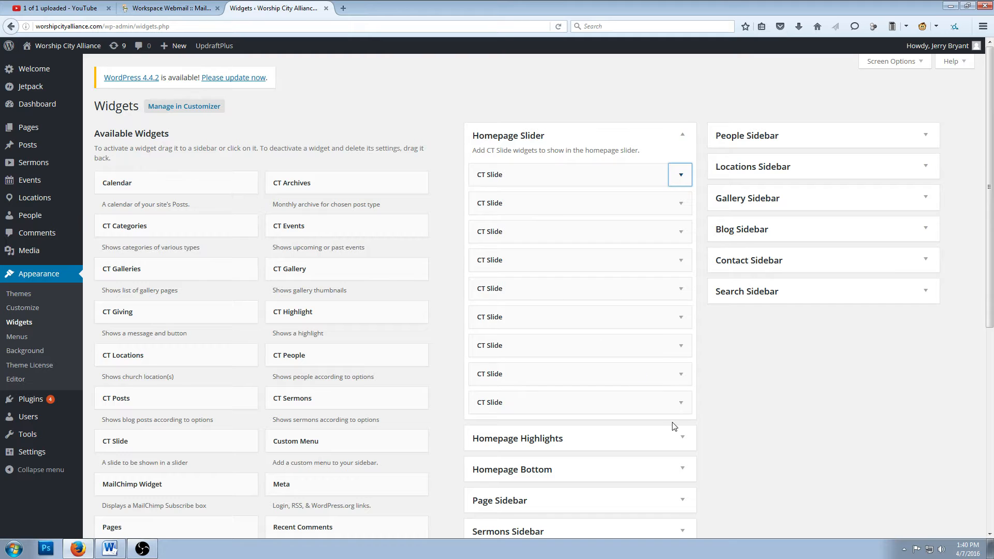
click(683, 406)
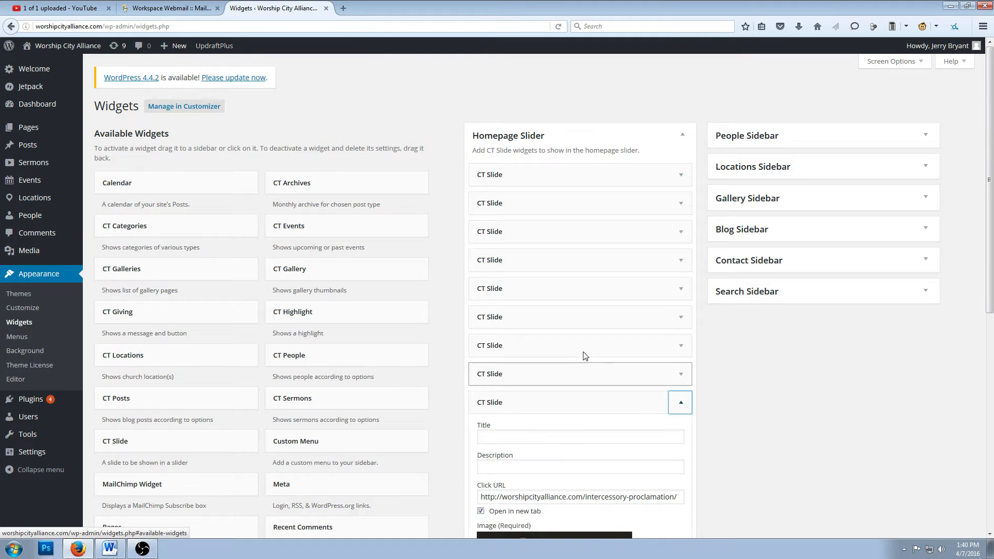
scroll(578, 337, down, 5)
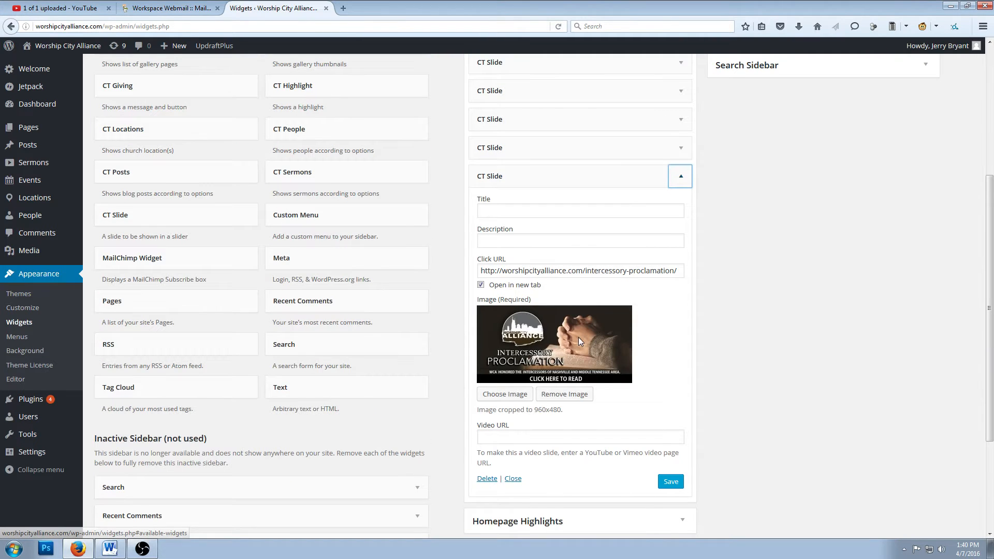
scroll(579, 337, down, 1)
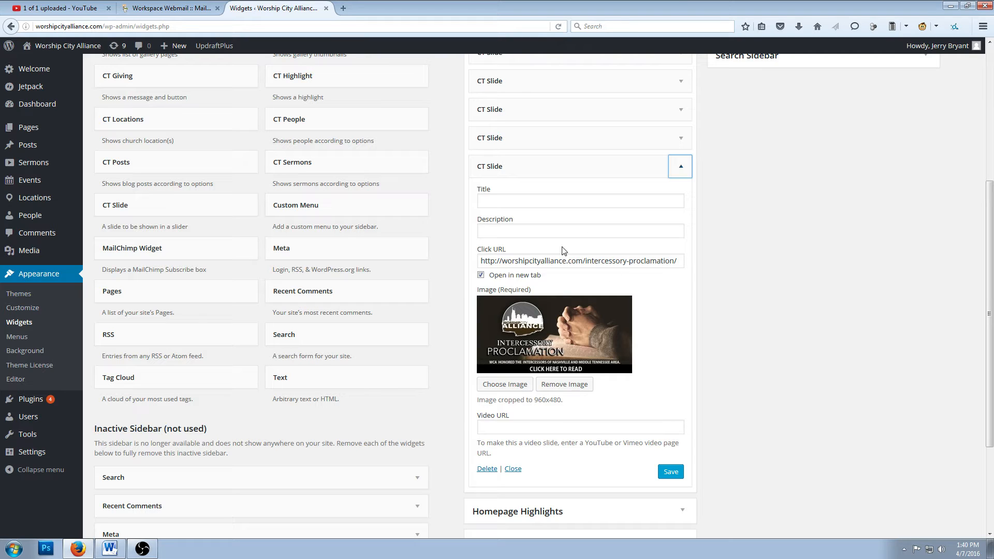
Review the Click URL of the Intercessory Proclamation slide, then collapse its settings
drag(497, 263, 677, 263)
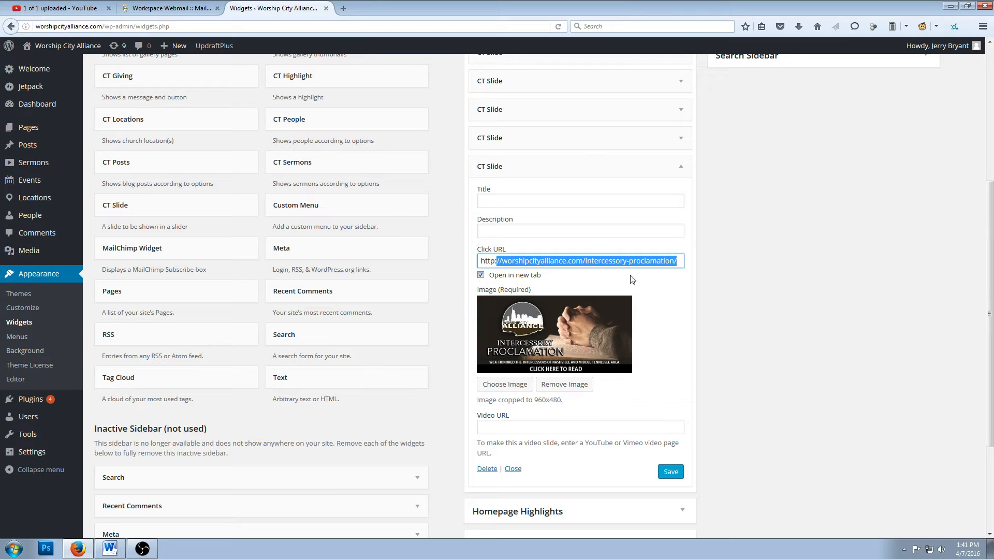
click(680, 261)
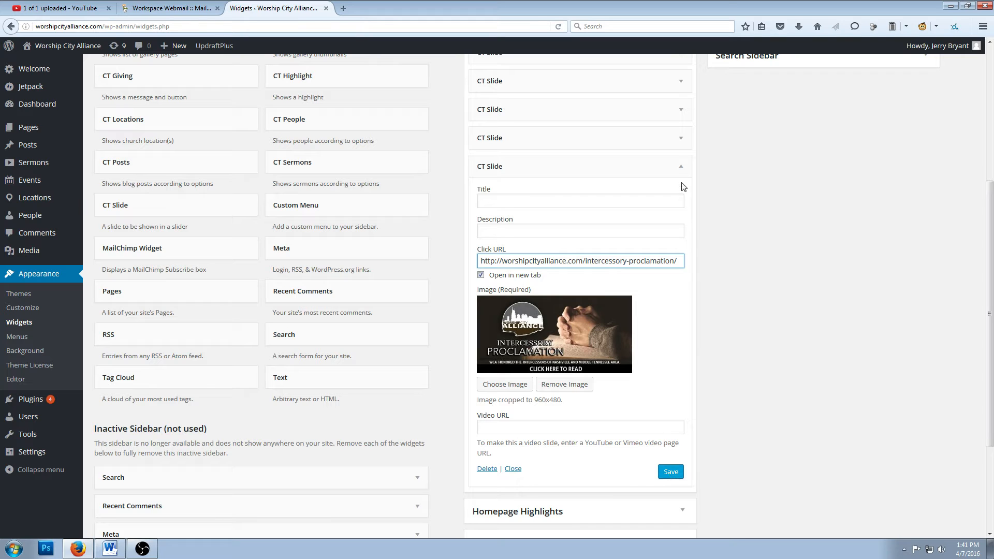
click(681, 167)
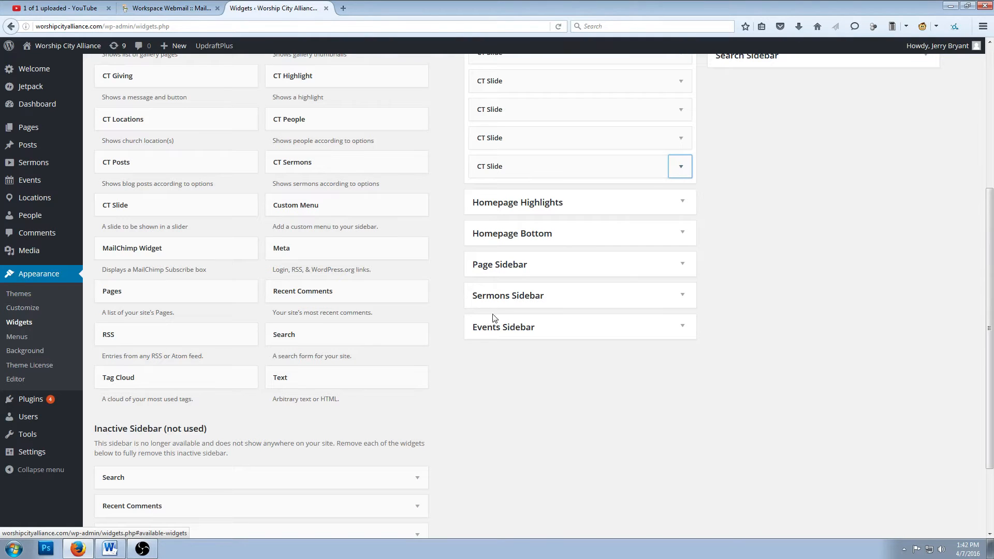
Add a new CT Slide as the first Homepage Slider widget and look at the media library and file upload options for its image
scroll(439, 346, up, 3)
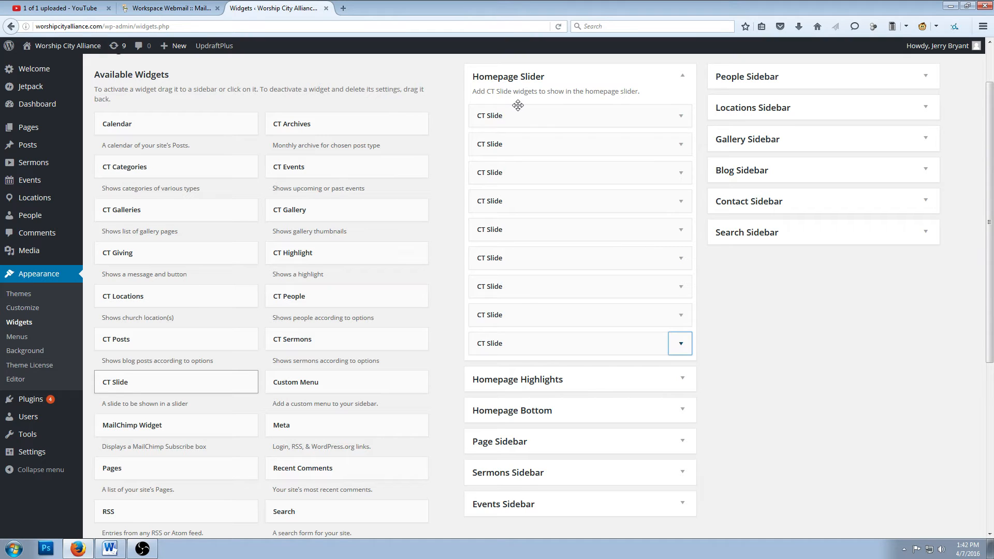
drag(518, 105, 486, 115)
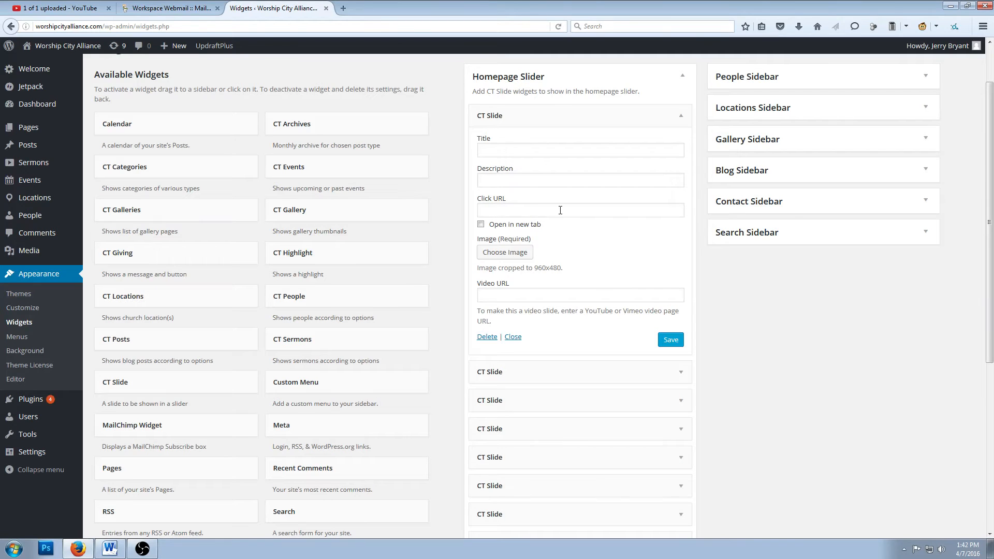
click(499, 258)
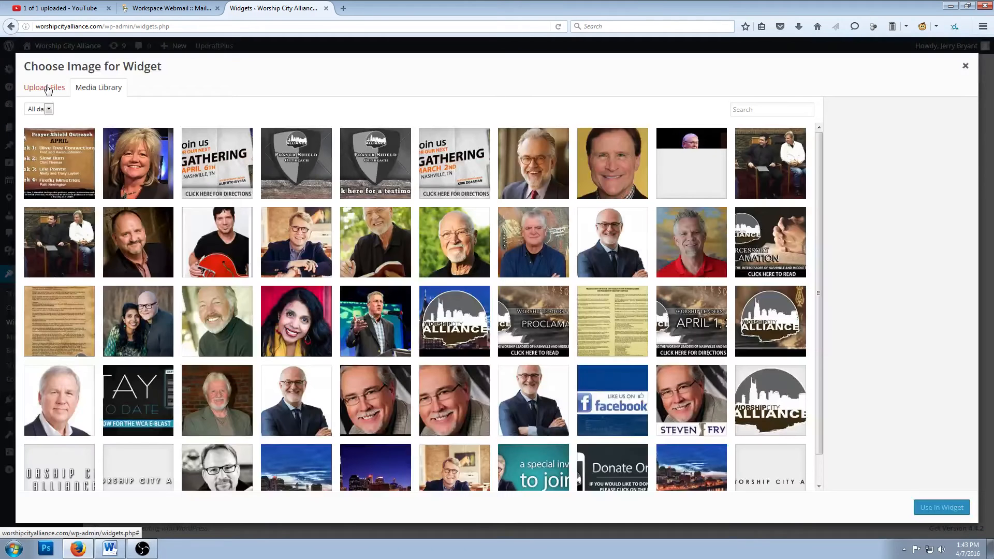
click(47, 89)
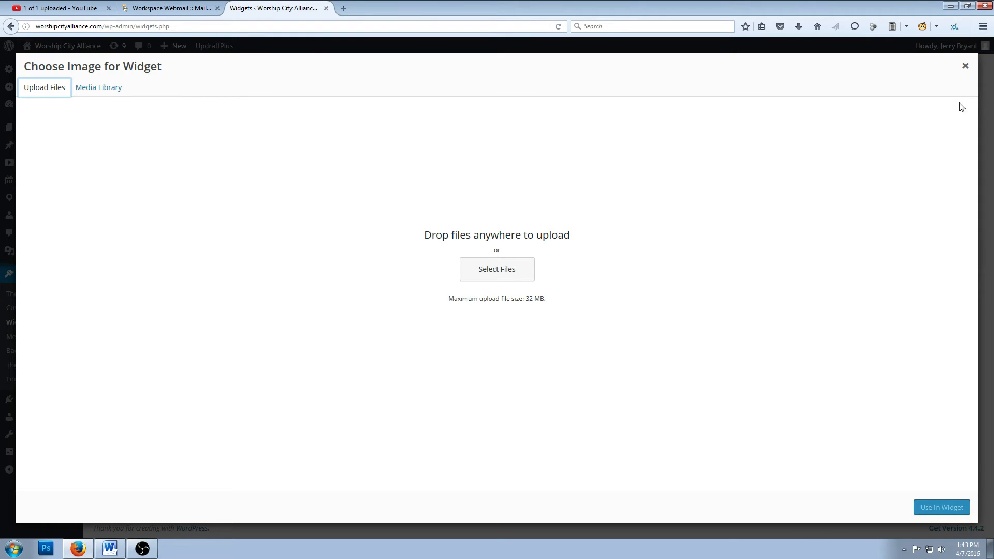
click(966, 68)
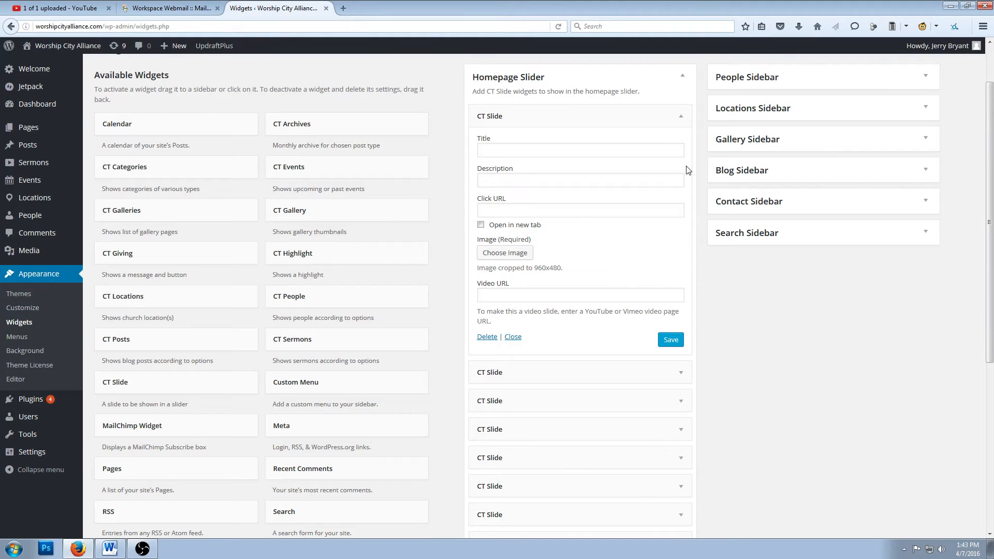
Delete the new empty CT Slide from the start of the Homepage Slider
click(685, 116)
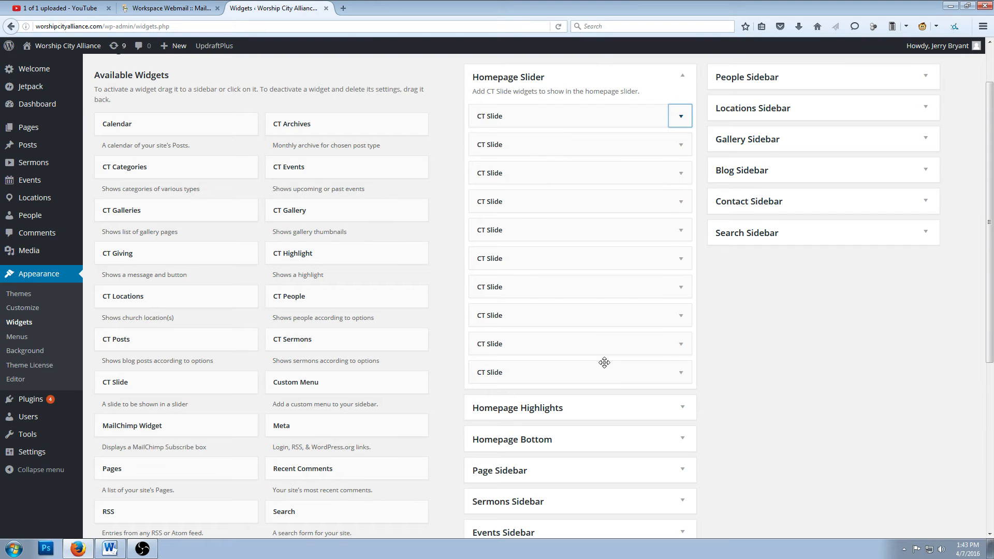
click(681, 117)
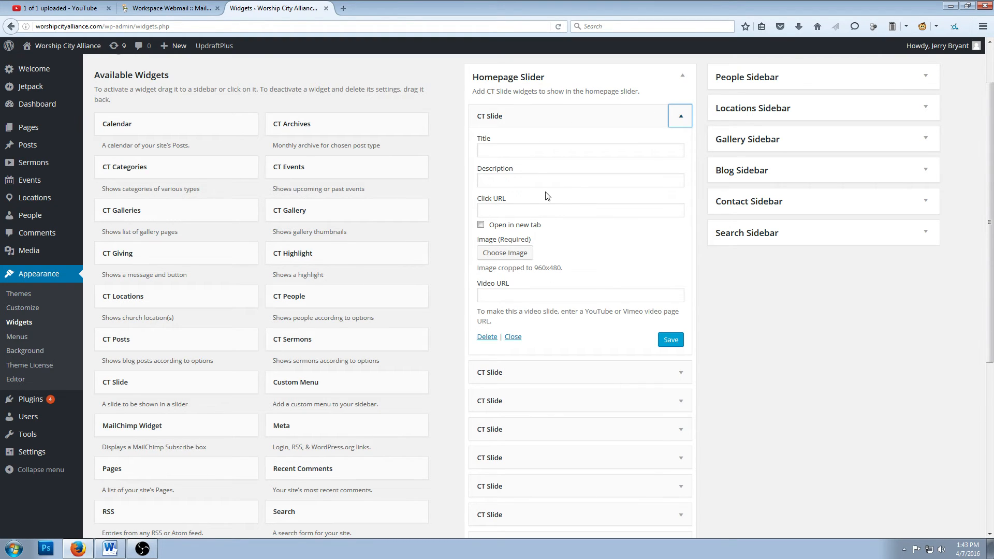
click(487, 337)
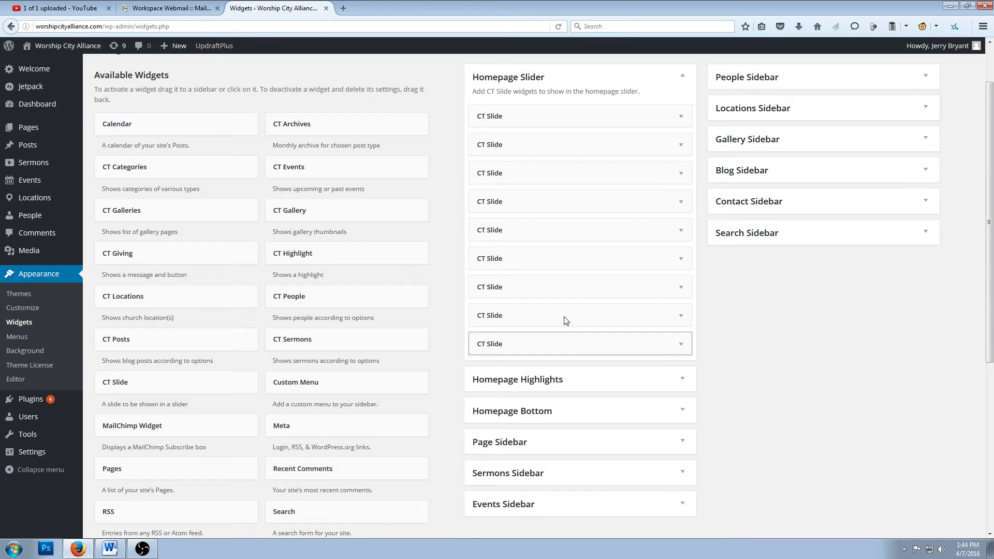
Review the image and Click URL of the first CT Slide in the Homepage Slider, and collapse its settings
click(681, 117)
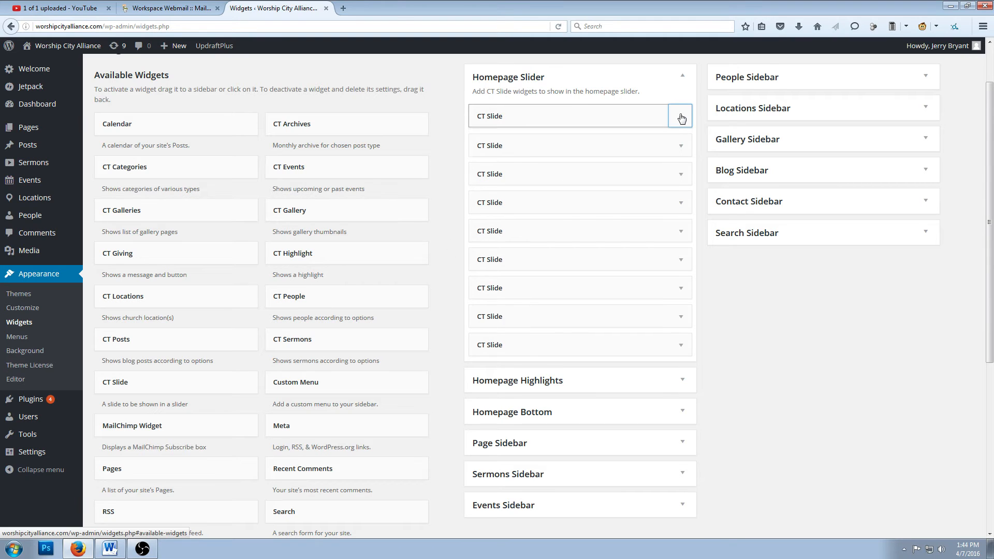
click(681, 118)
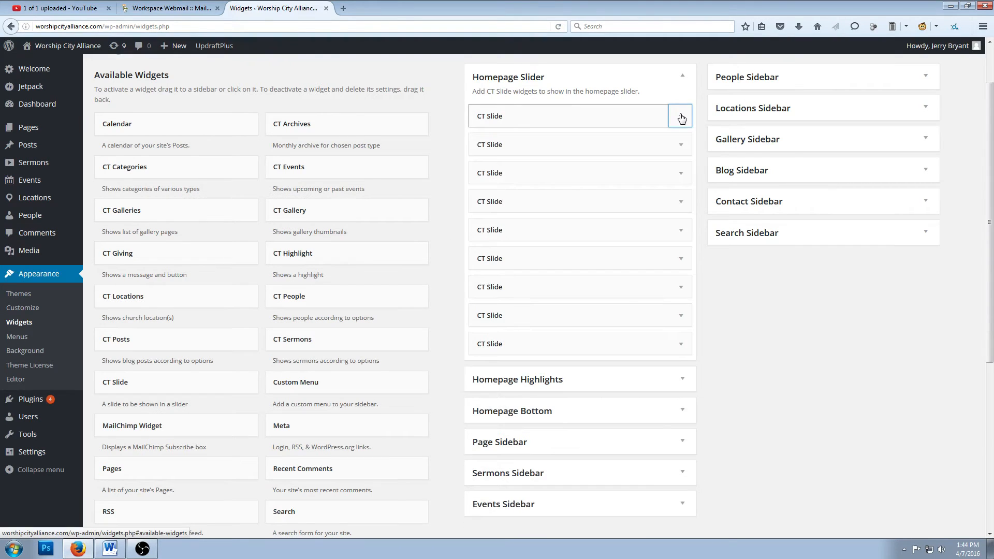
click(681, 117)
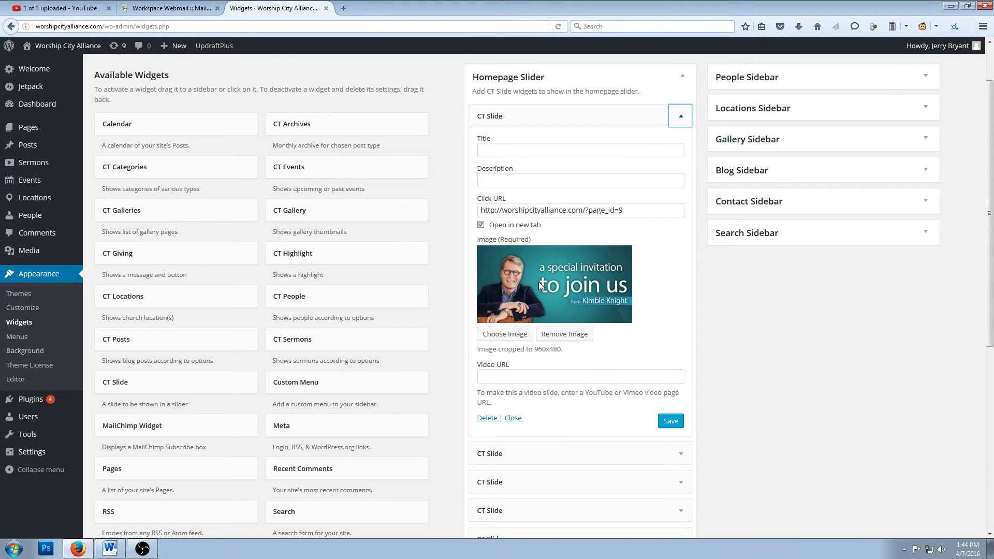
click(681, 118)
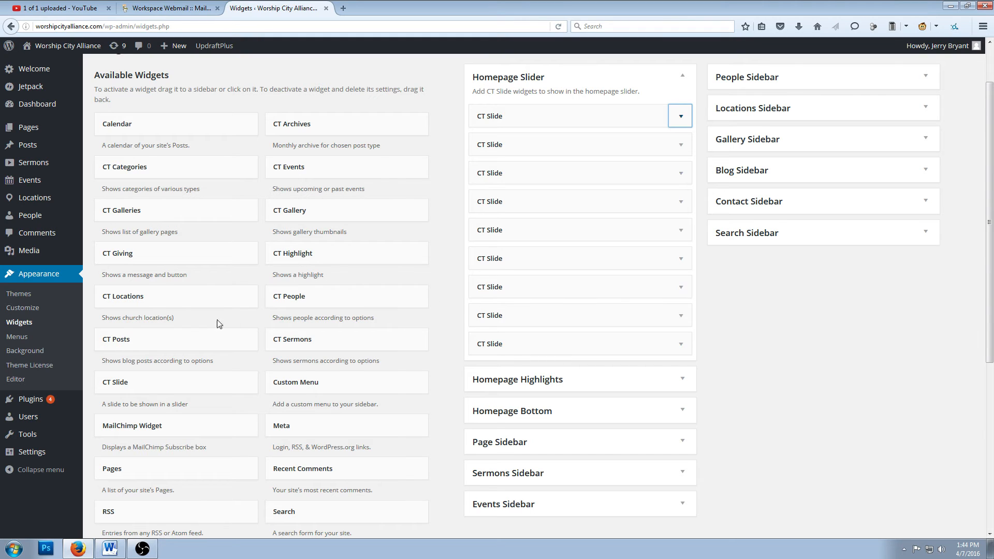
Open the Menus editor and examine the order and nesting of the items in Menu 1
click(17, 338)
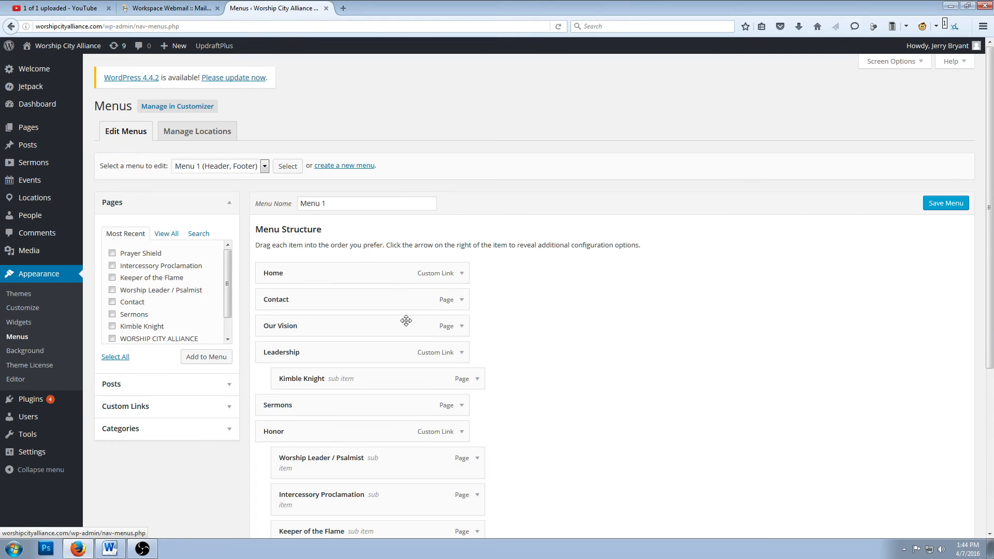
scroll(722, 254, down, 3)
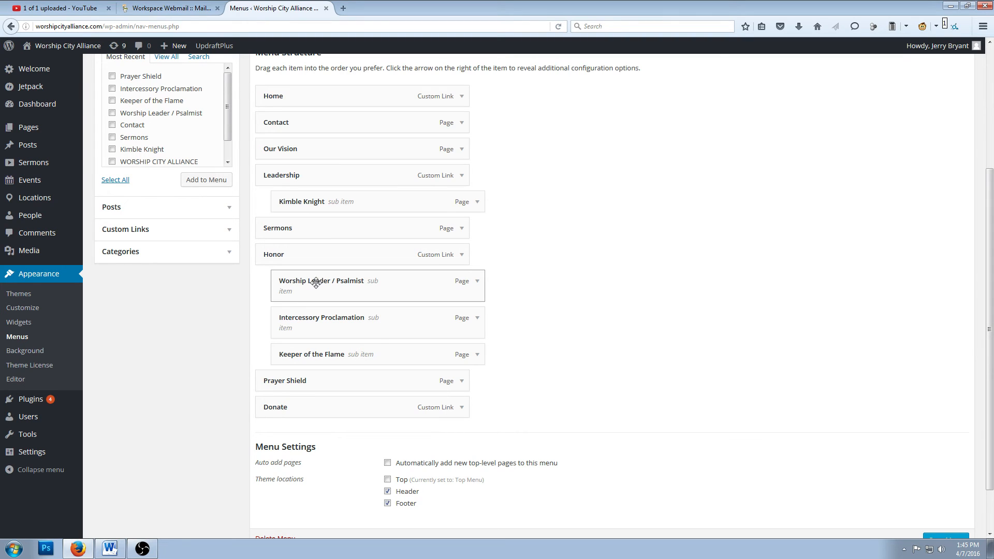
Move the Worship Leader / Psalmist item to the top level above Honor, and return it to first sub item under Honor
drag(318, 281, 303, 282)
drag(303, 281, 286, 257)
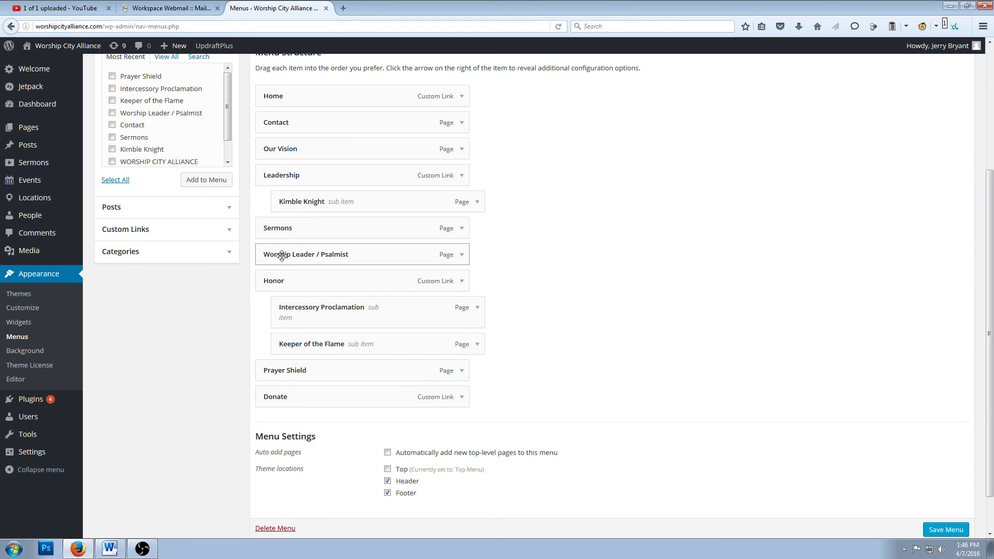
drag(281, 257, 302, 287)
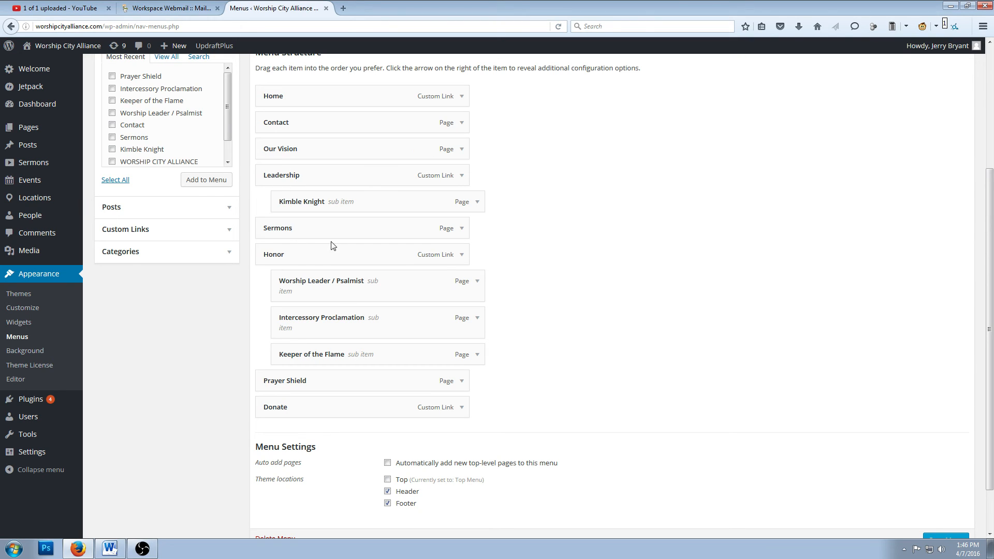
Inspect the settings of the Sermons page item and the Donate custom link, collapsing each one again
click(461, 228)
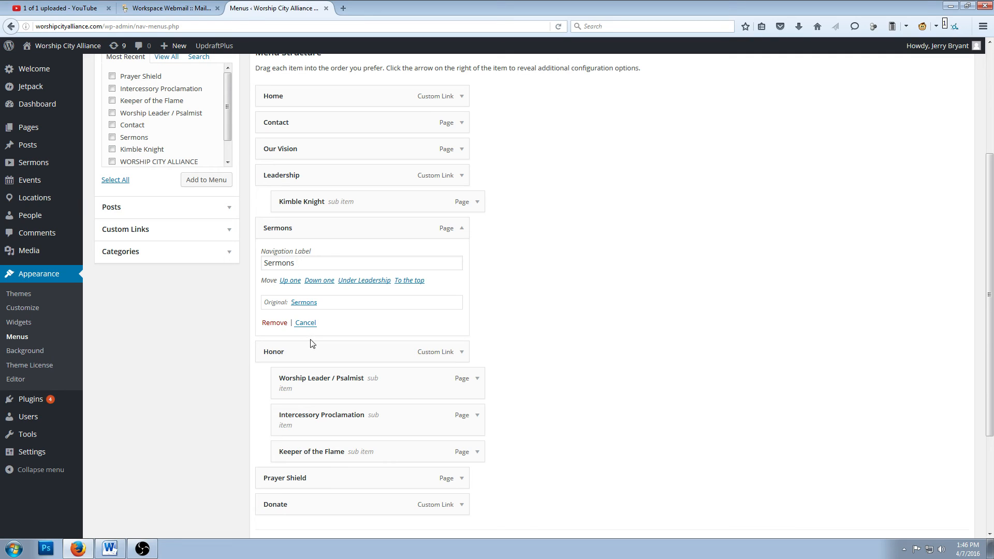
click(462, 230)
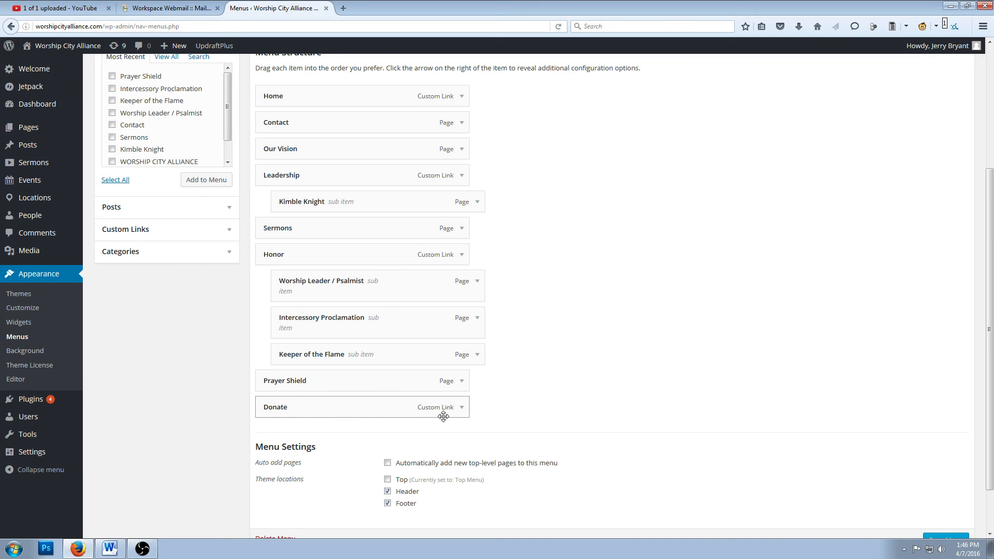
click(462, 408)
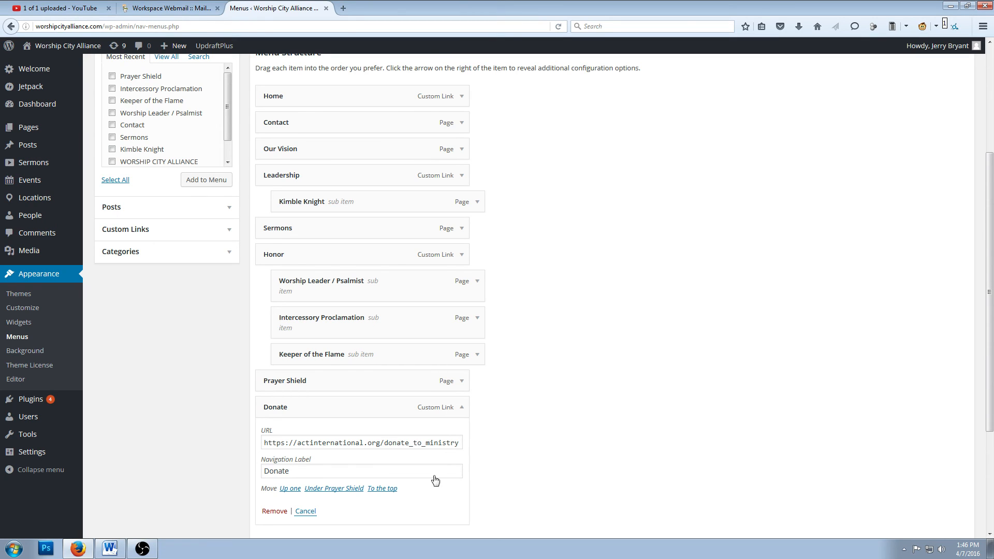
click(462, 408)
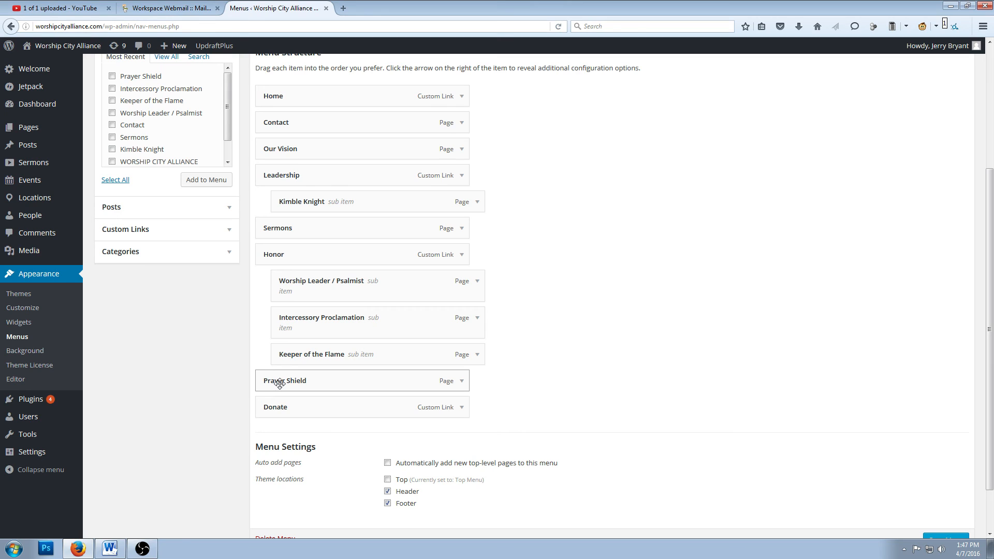
Move the Prayer Shield item to the start of Menu 1, and return it to its place just before Donate
drag(280, 383, 278, 97)
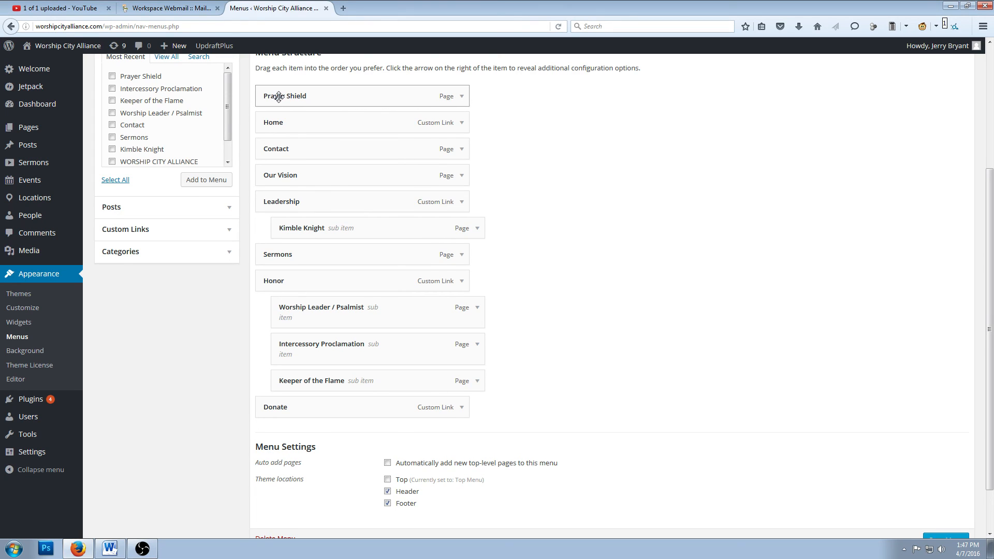
mouse_move(989, 205)
mouse_down()
mouse_move(990, 220)
mouse_move(990, 195)
mouse_up()
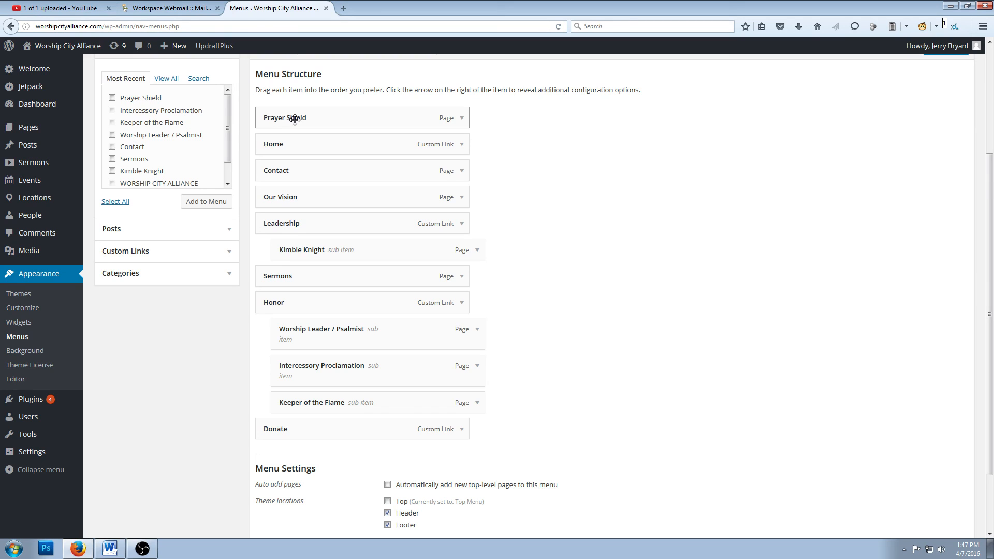
drag(295, 120, 296, 410)
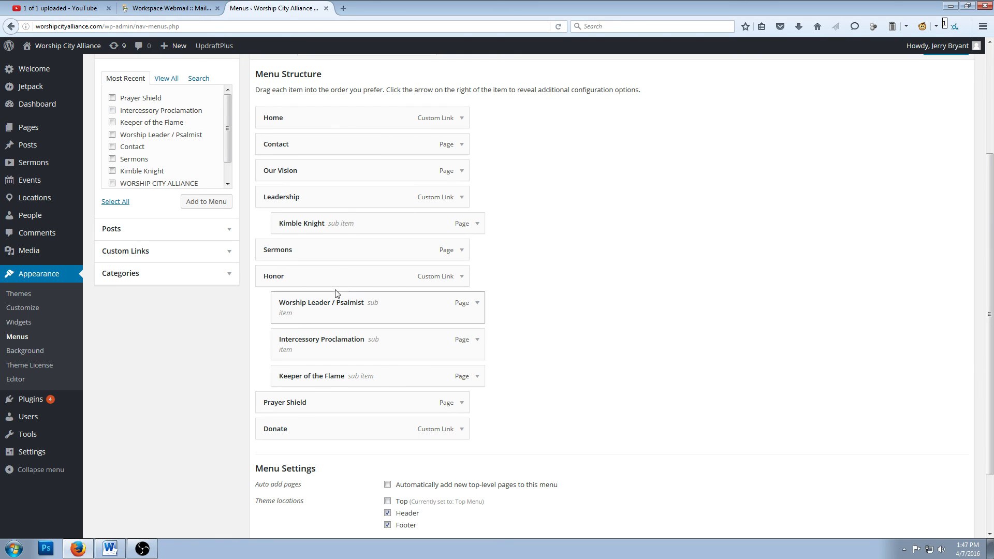
Check the Menu 1 structure and Menu Settings, and save the menu
scroll(345, 214, down, 3)
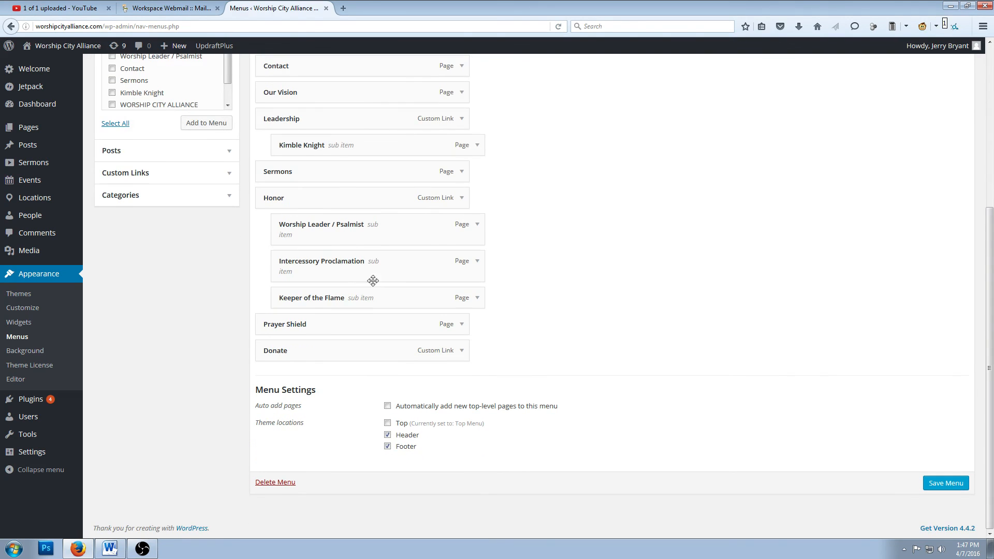
scroll(343, 235, up, 3)
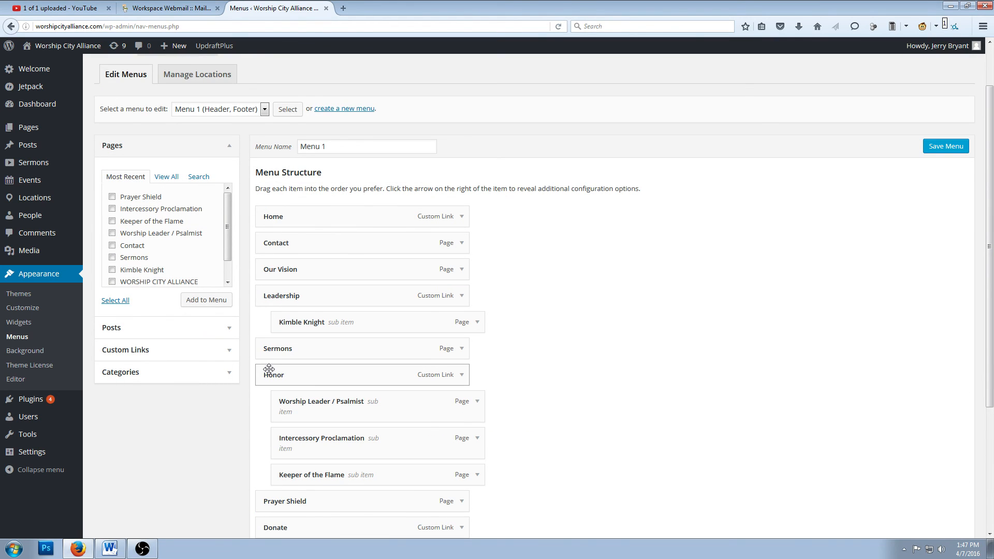
scroll(588, 312, down, 1)
scroll(588, 311, down, 2)
scroll(588, 310, up, 2)
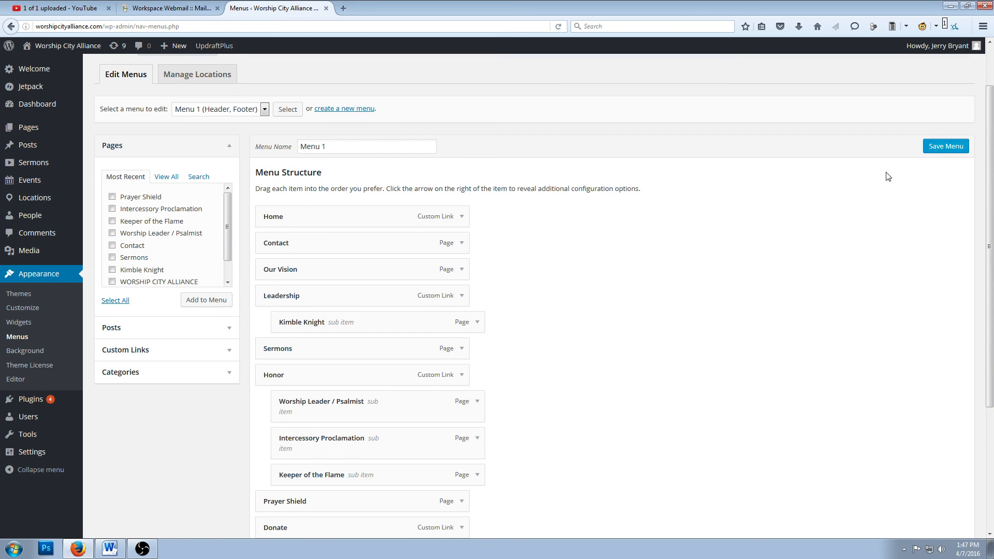
scroll(883, 179, down, 3)
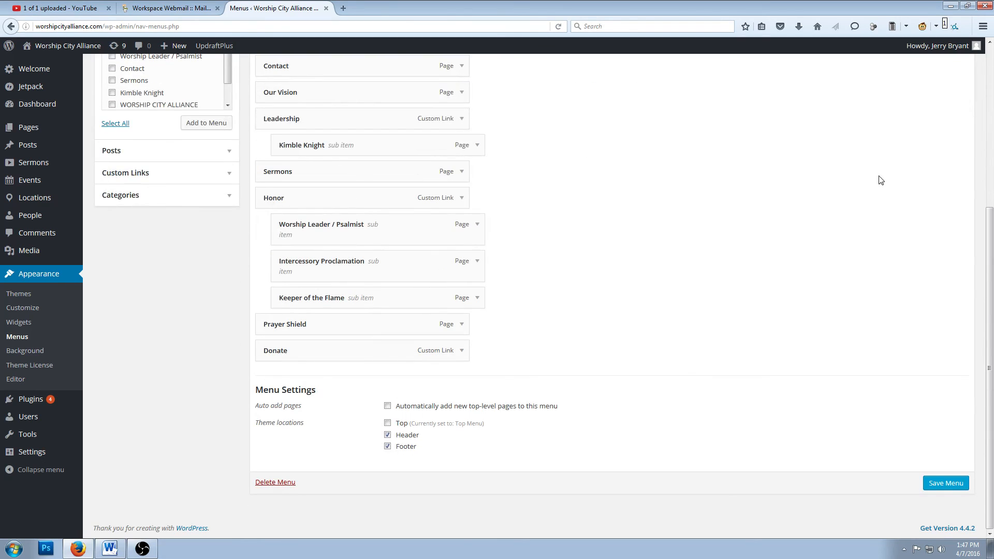
scroll(817, 233, up, 3)
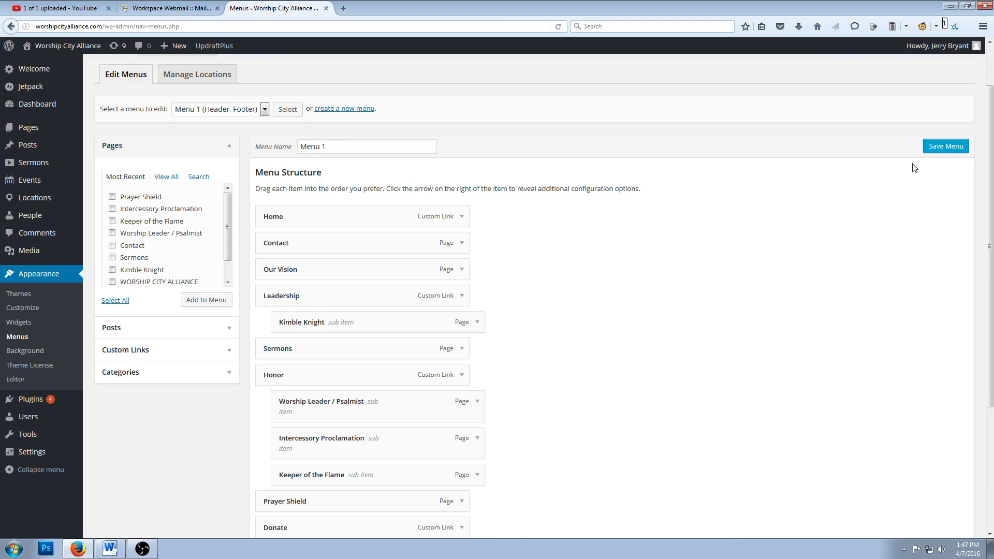
click(944, 146)
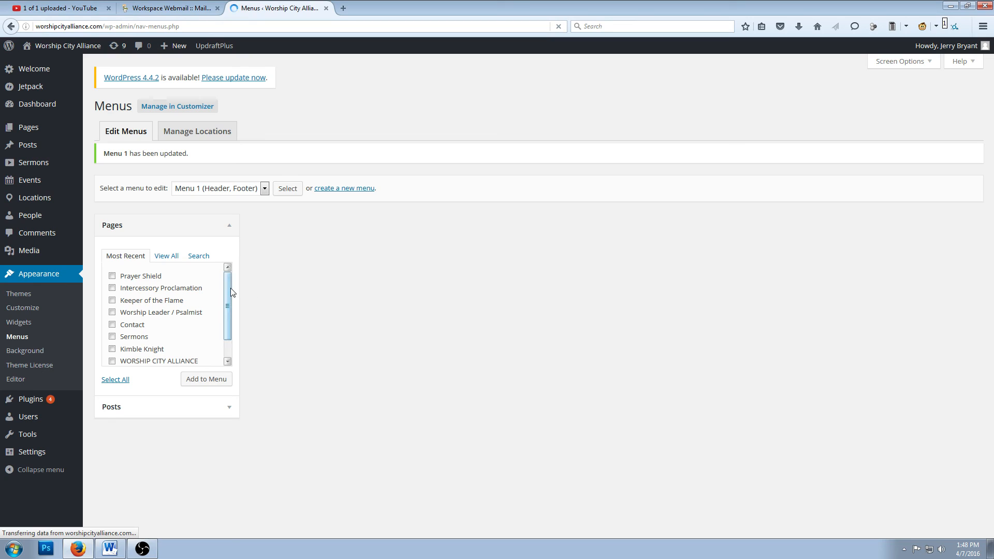
Look through the most recent pages available for adding to Menu 1
drag(231, 290, 228, 328)
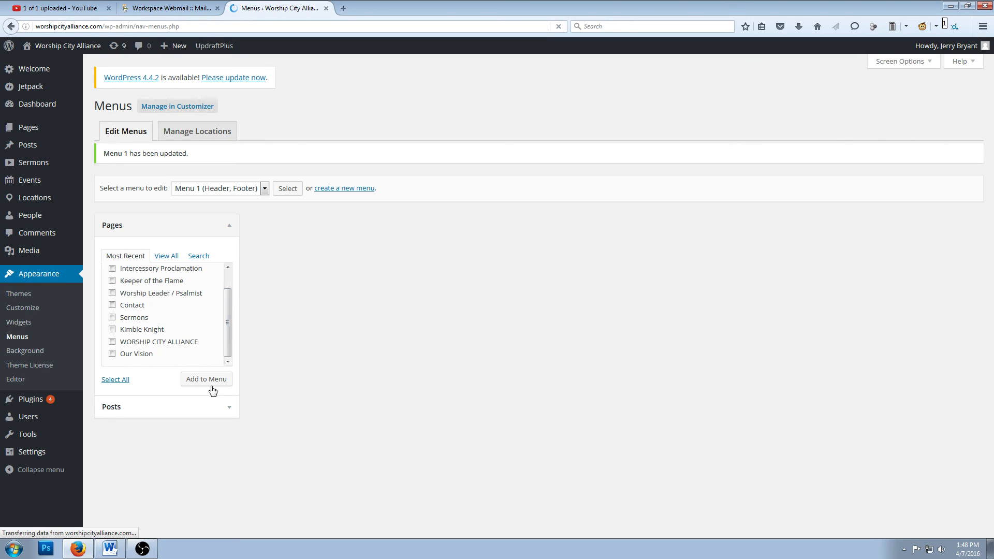